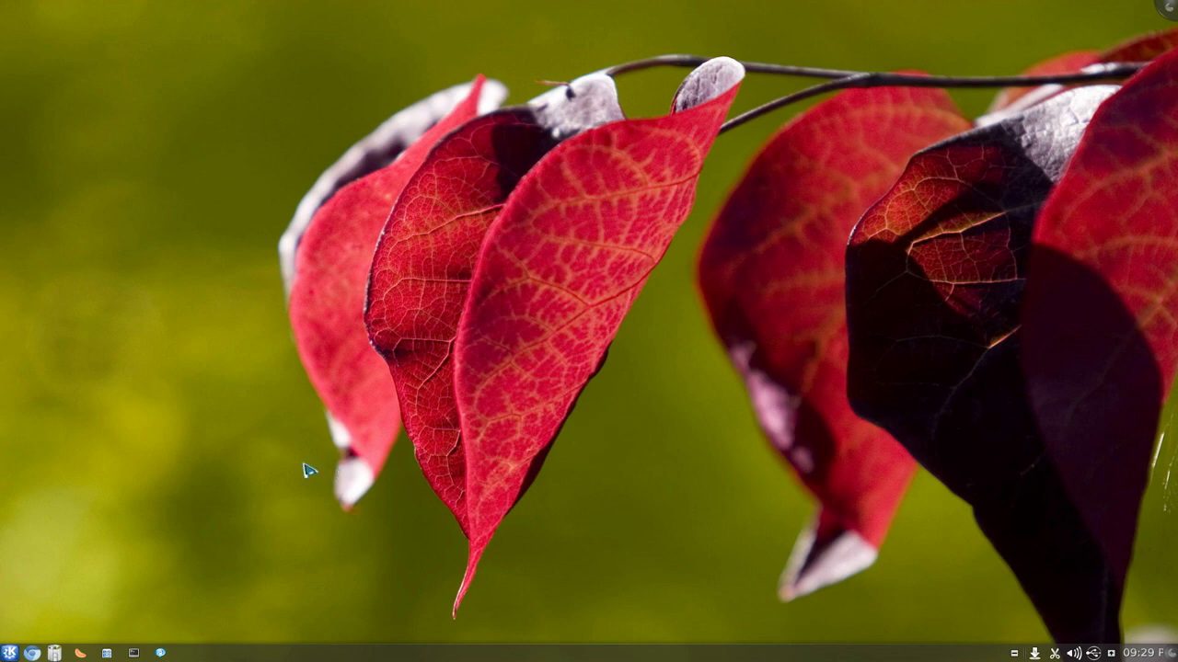
# Step: Launch Dolphin on the Home folder and bring up its places and drives list
pyautogui.click(107, 654)
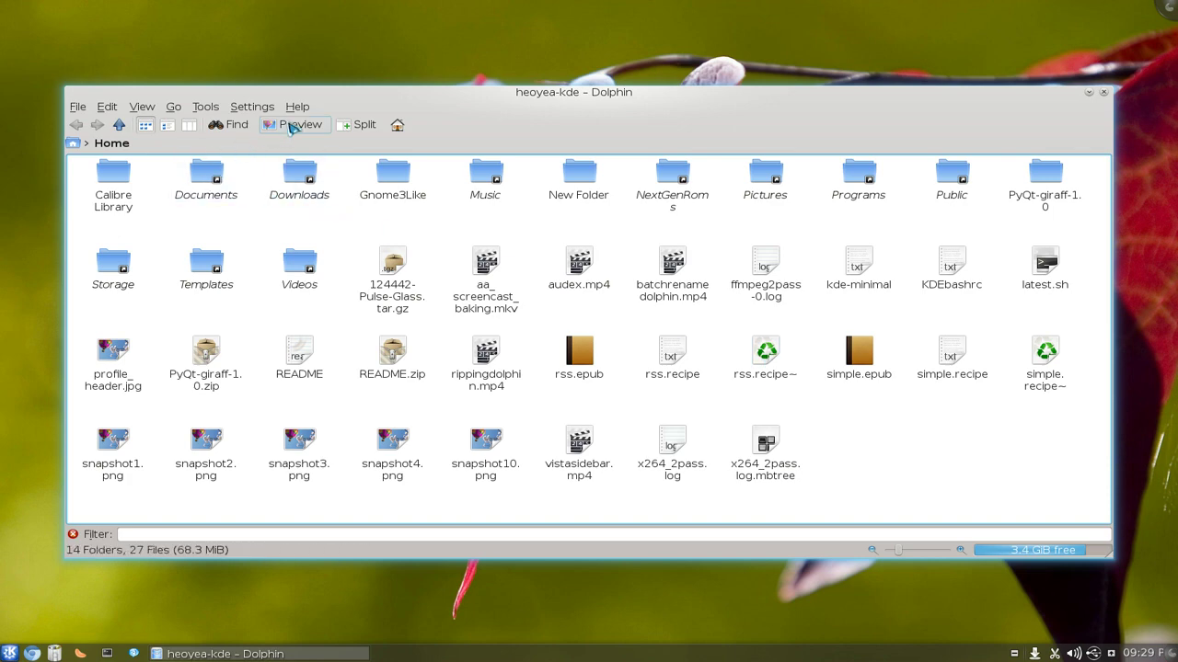
pyautogui.click(75, 146)
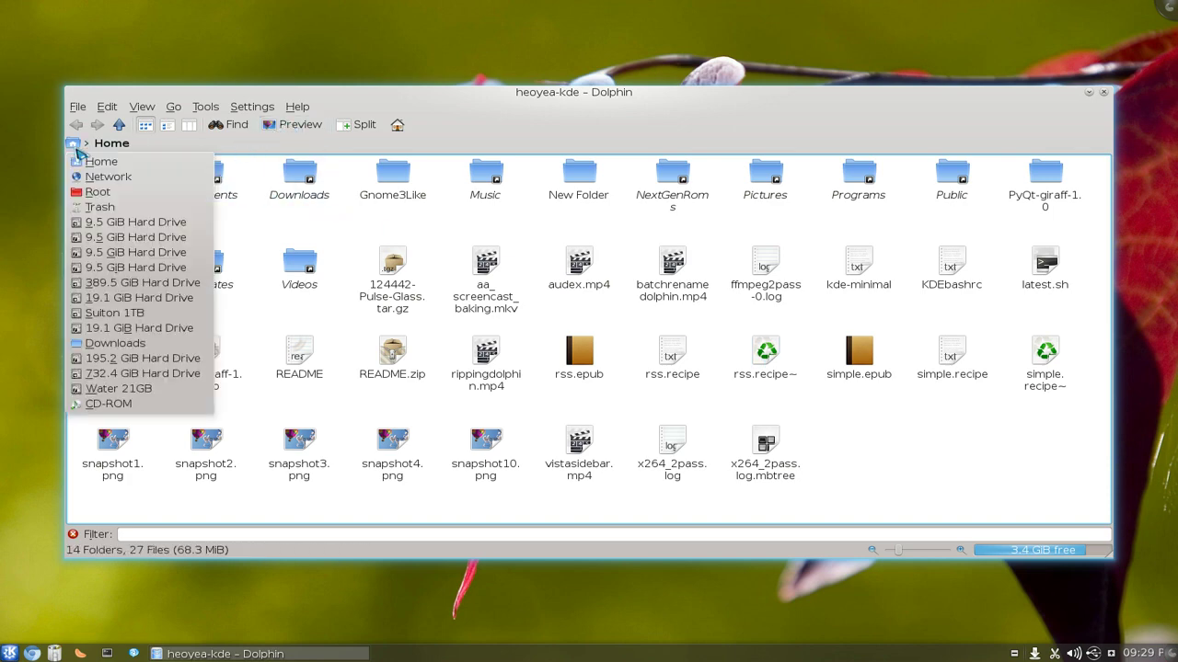
# Step: Open the audio CD, select tracks 06 through 14, and split the view into two panes
pyautogui.click(99, 405)
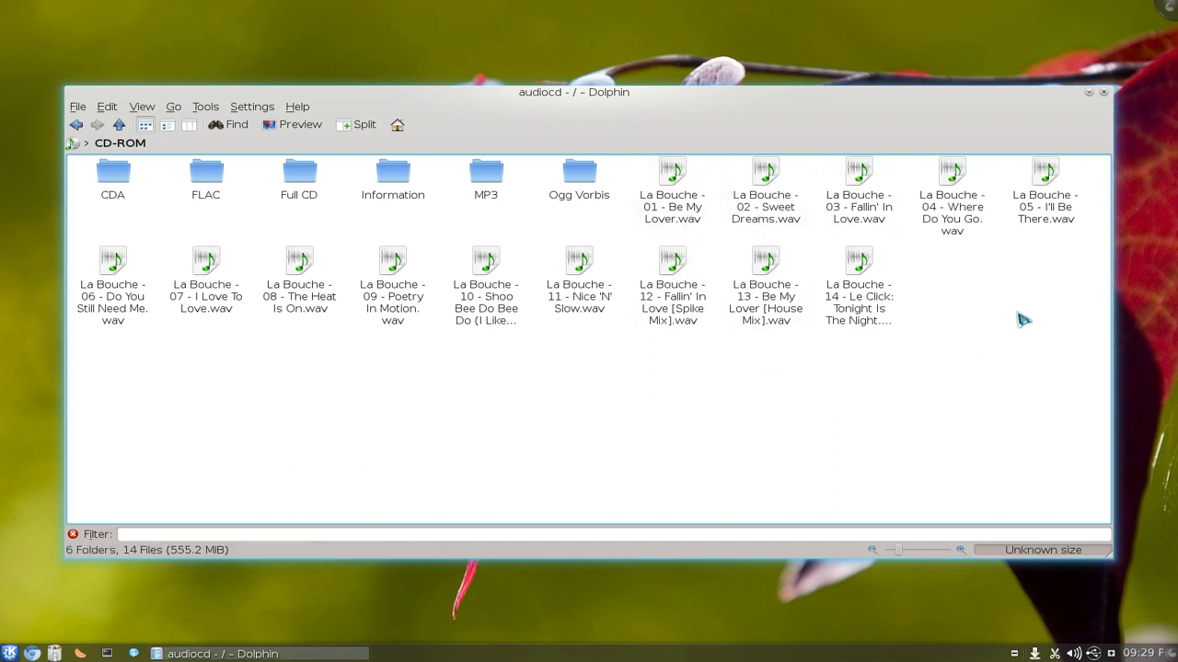
pyautogui.moveTo(1005, 353)
pyautogui.mouseDown()
pyautogui.moveTo(708, 360)
pyautogui.moveTo(135, 270)
pyautogui.moveTo(626, 202)
pyautogui.moveTo(822, 208)
pyautogui.moveTo(918, 390)
pyautogui.moveTo(973, 397)
pyautogui.mouseUp()
pyautogui.click(360, 134)
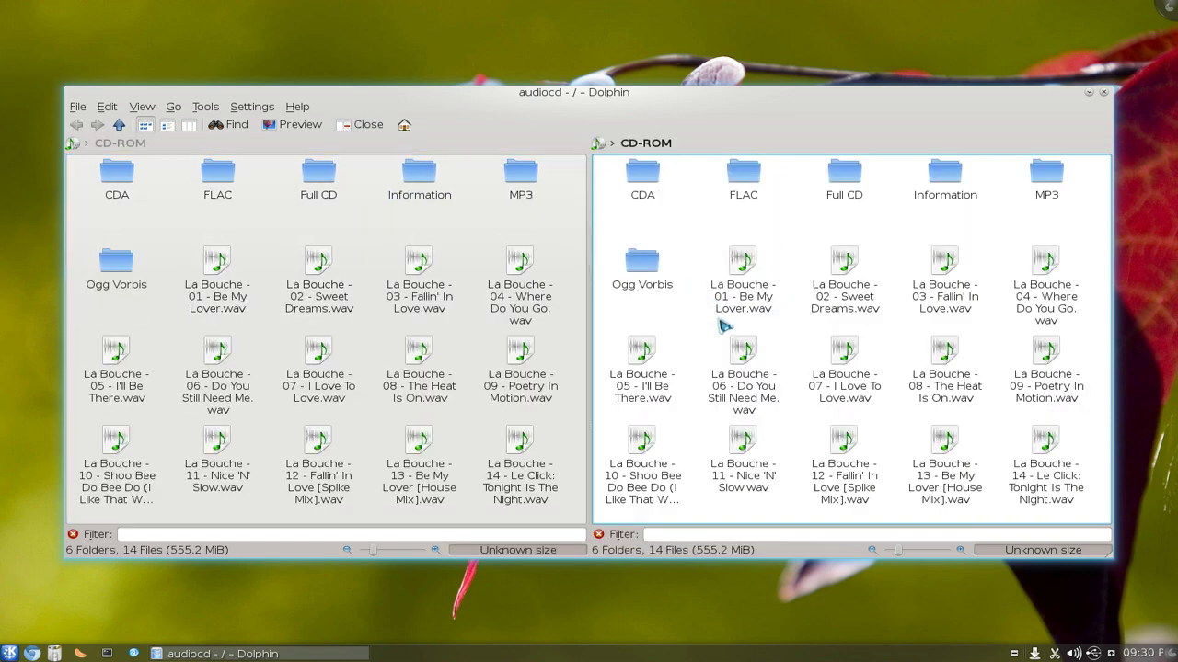
# Step: Show Home's New Folder in the right pane, then make the left CD pane active
pyautogui.click(599, 143)
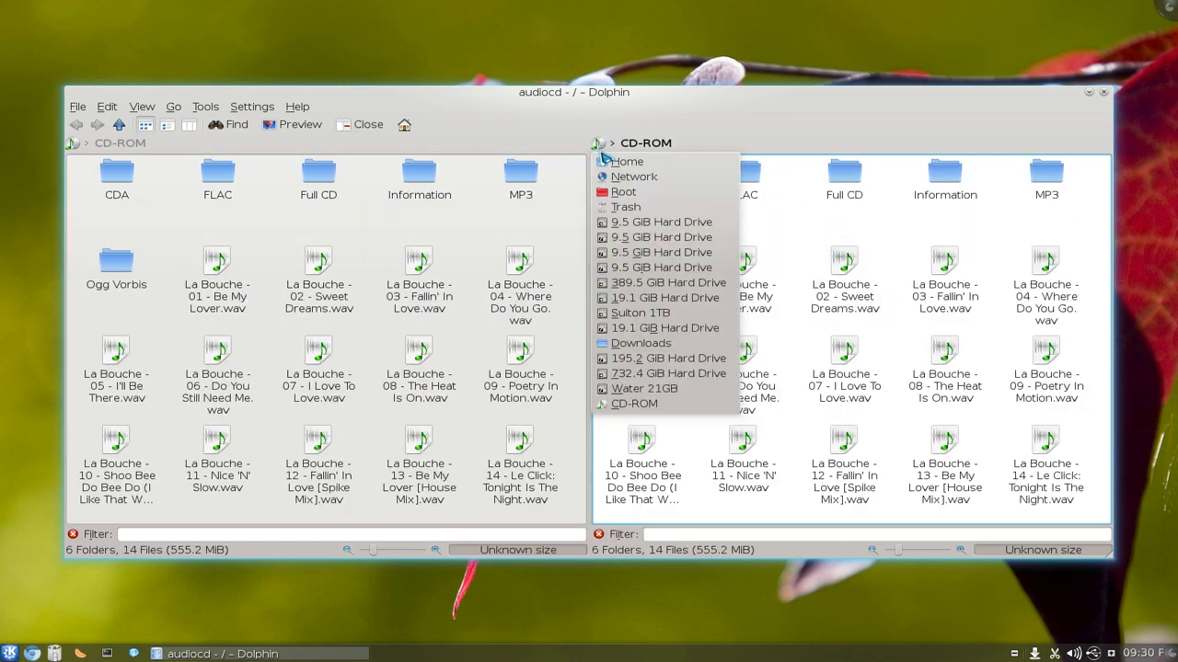
pyautogui.click(617, 162)
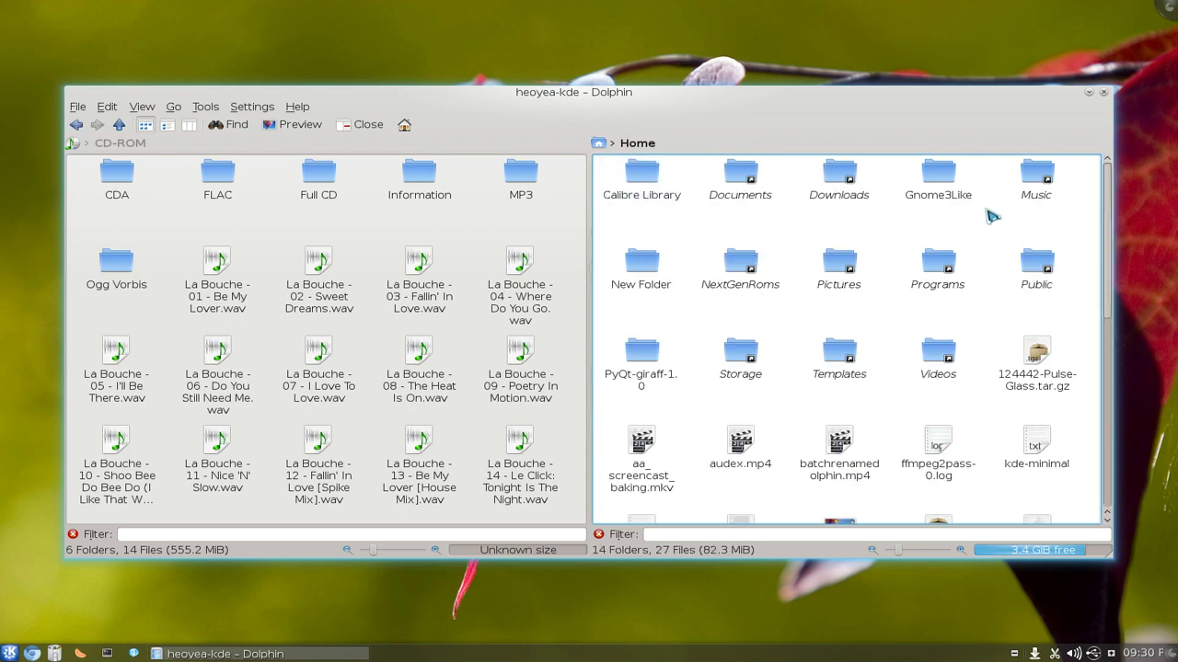
pyautogui.click(639, 276)
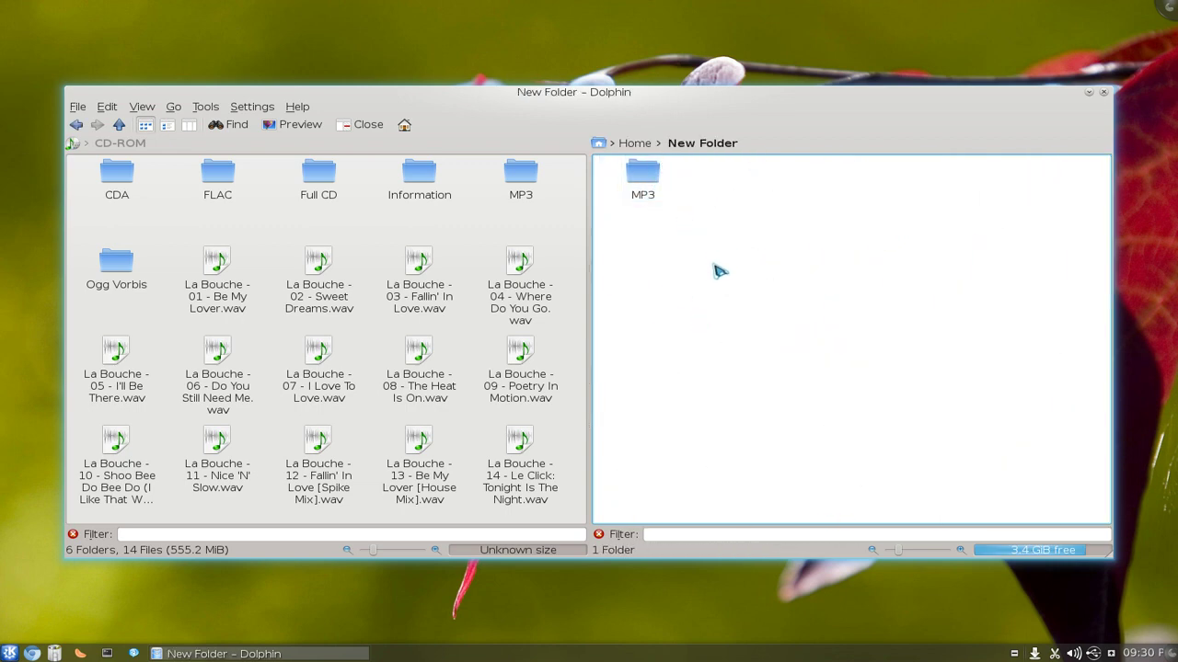
pyautogui.click(381, 233)
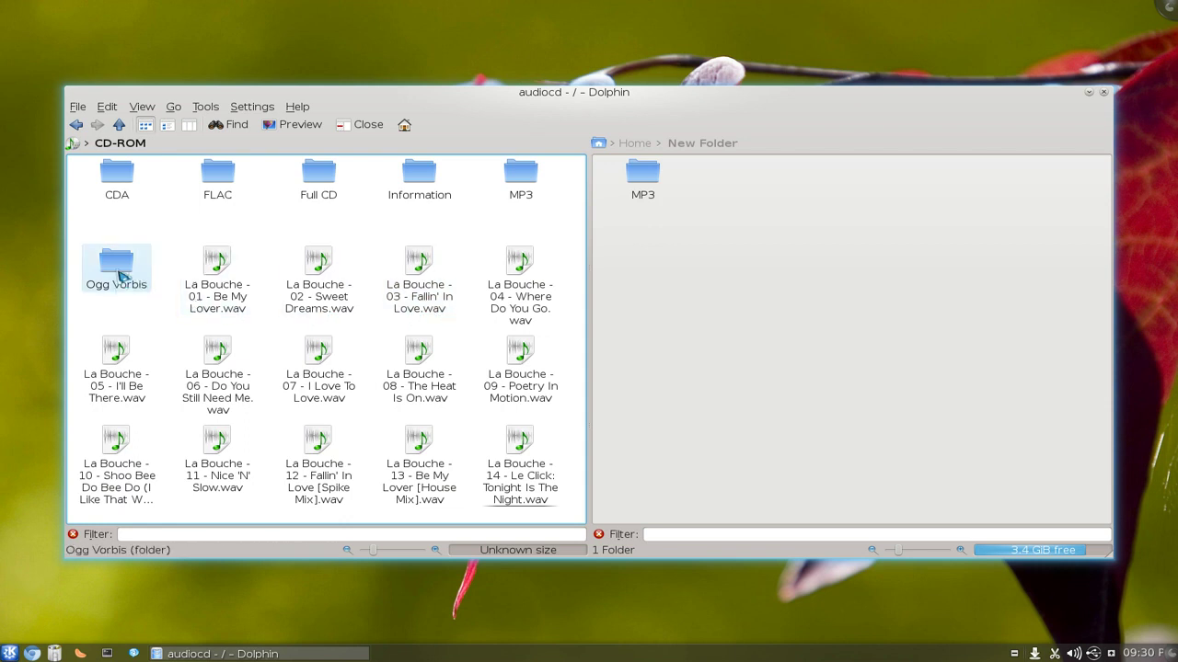
# Step: Copy the CD's Ogg Vorbis folder into New Folder and check the rip job's progress
pyautogui.moveTo(116, 276); pyautogui.dragTo(795, 246)
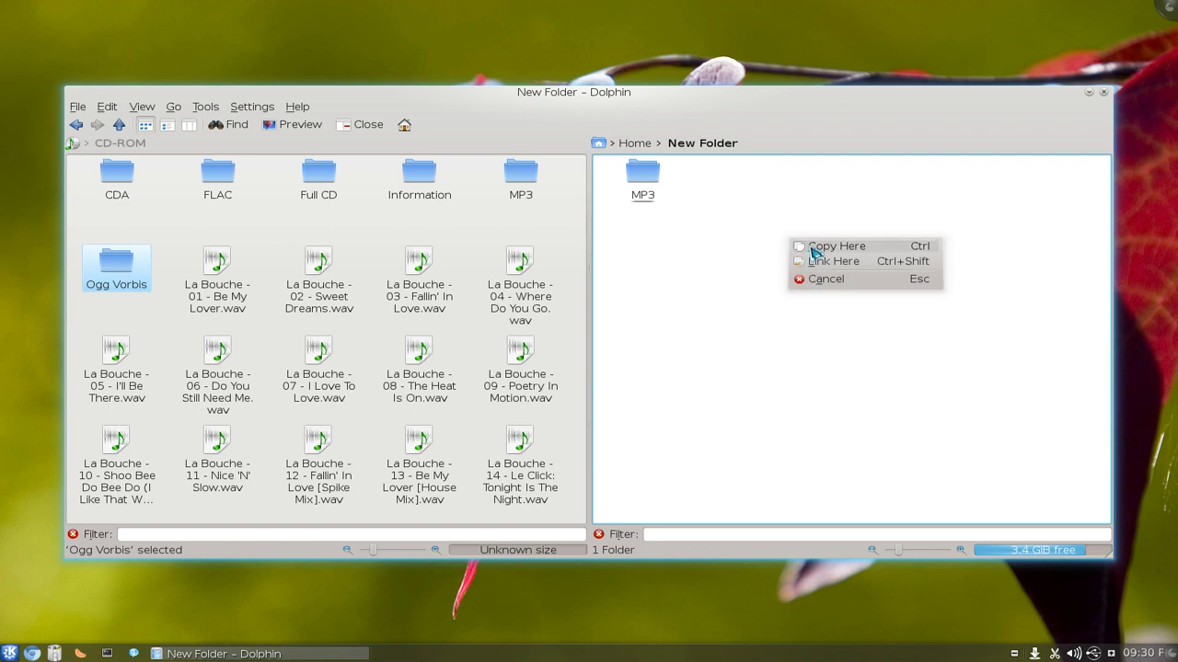
pyautogui.click(812, 246)
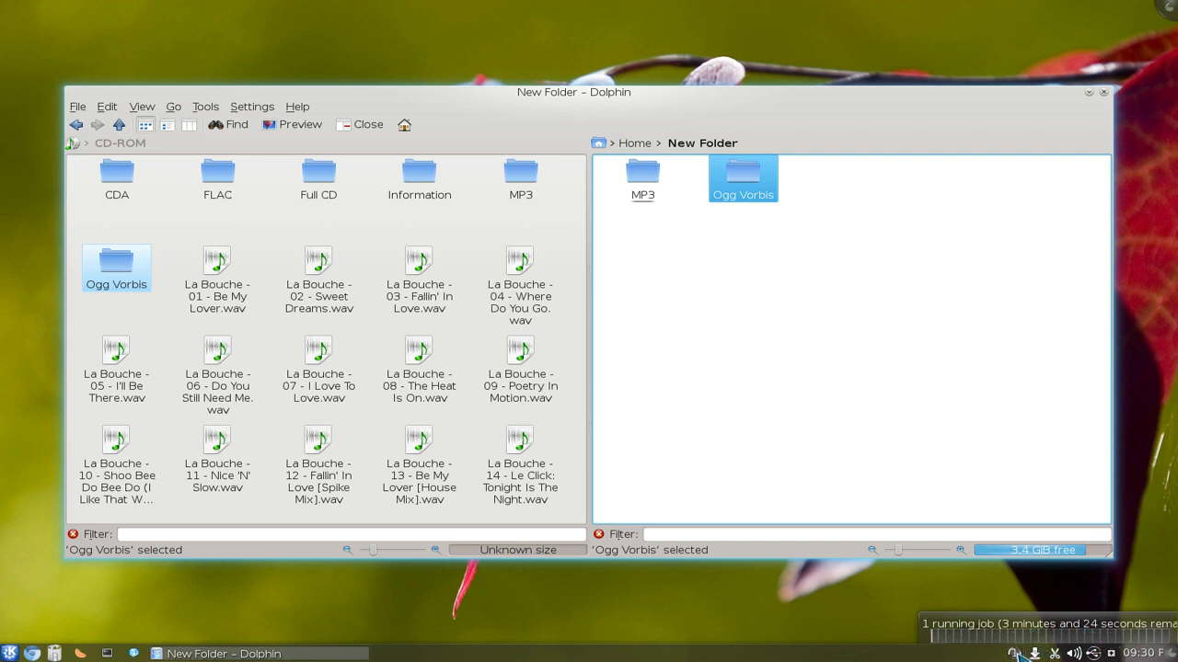
pyautogui.click(1014, 653)
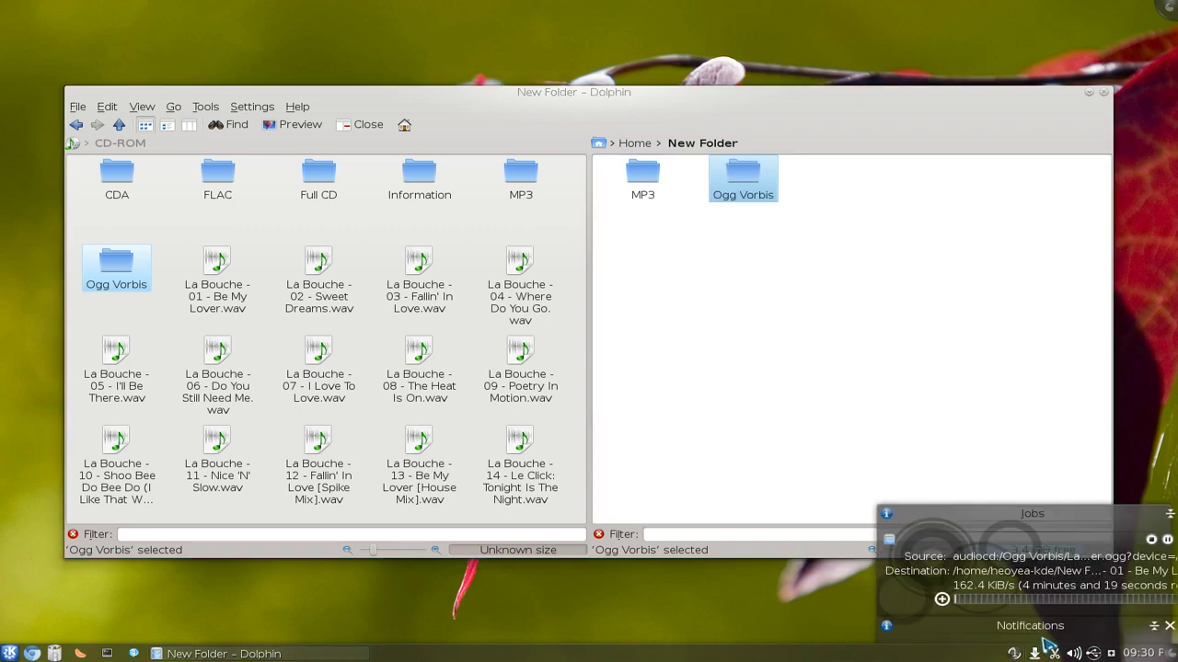
pyautogui.click(1151, 539)
# Step: Inspect the copied Ogg Vorbis folder, then return to New Folder
pyautogui.click(1009, 436)
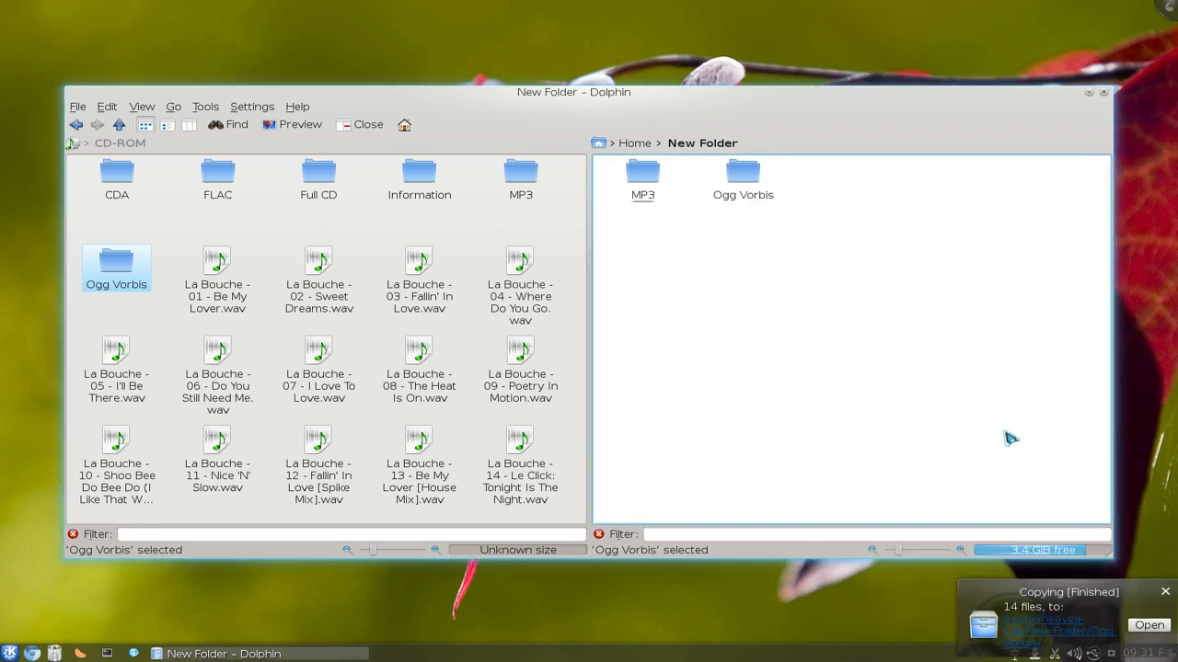
pyautogui.click(763, 194)
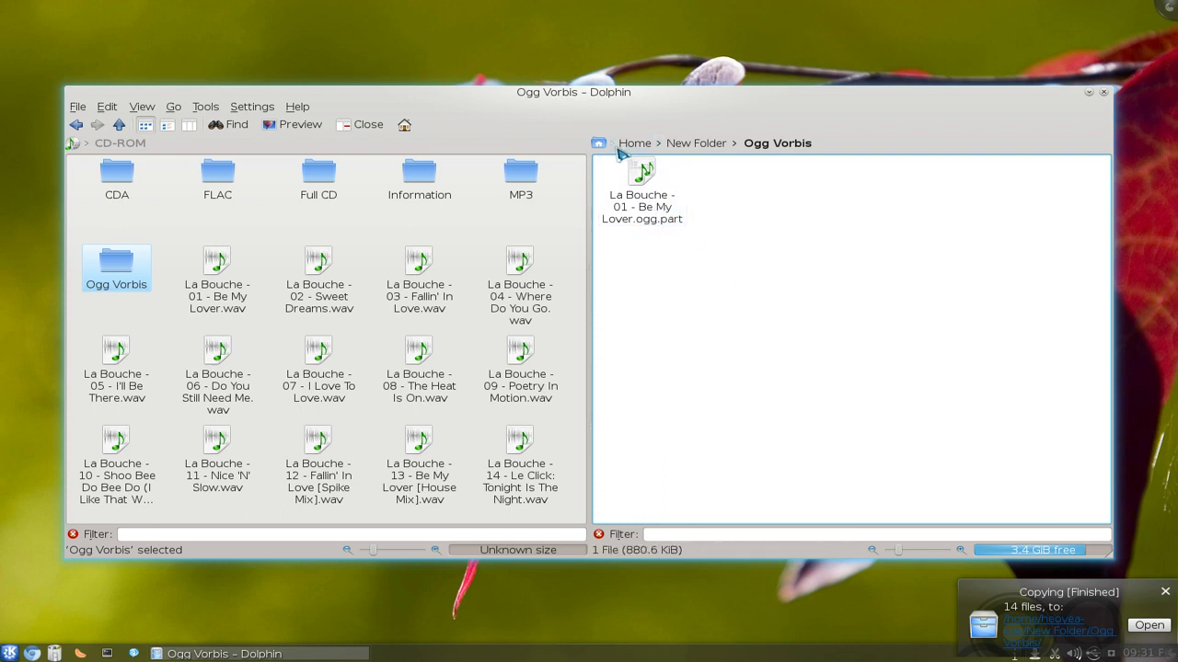
pyautogui.click(699, 144)
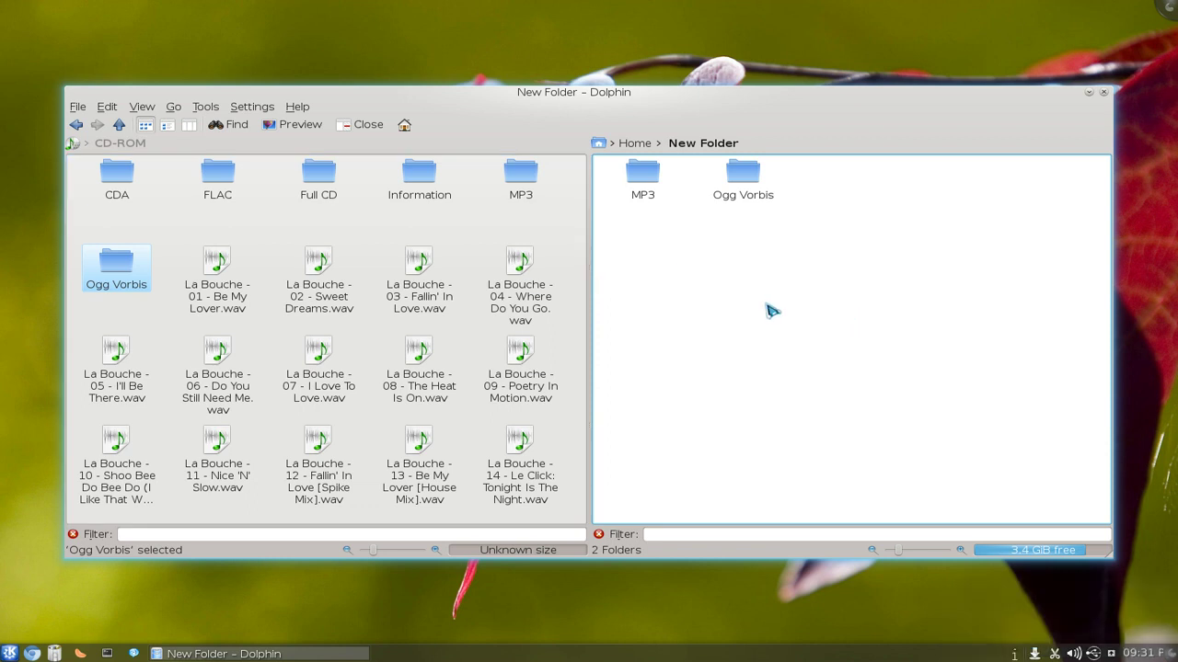
pyautogui.click(265, 236)
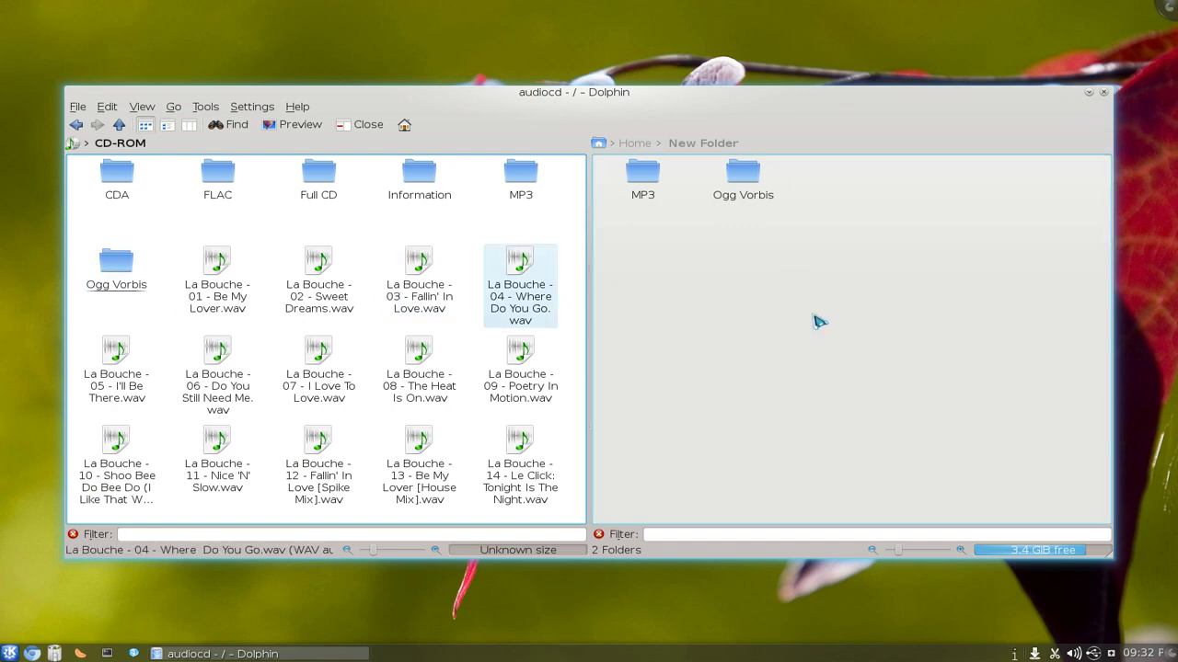
# Step: Minimize Dolphin and launch System Settings from the Alt+F2 launcher
pyautogui.click(1092, 94)
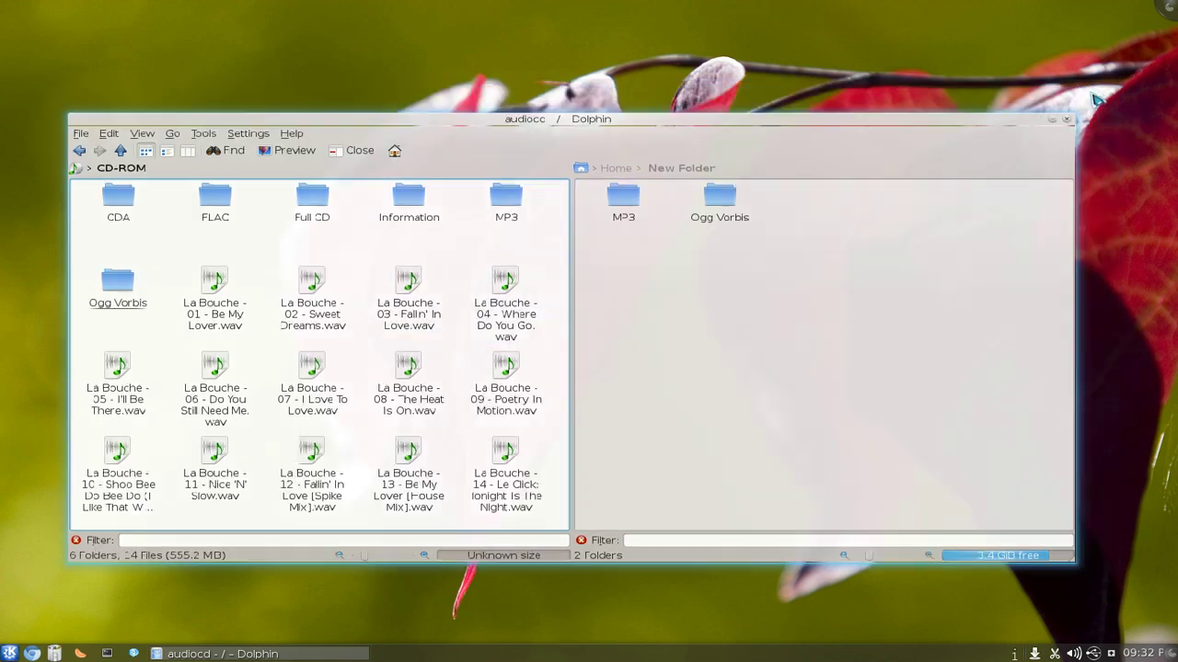
pyautogui.hotkey('alt', 'F2')
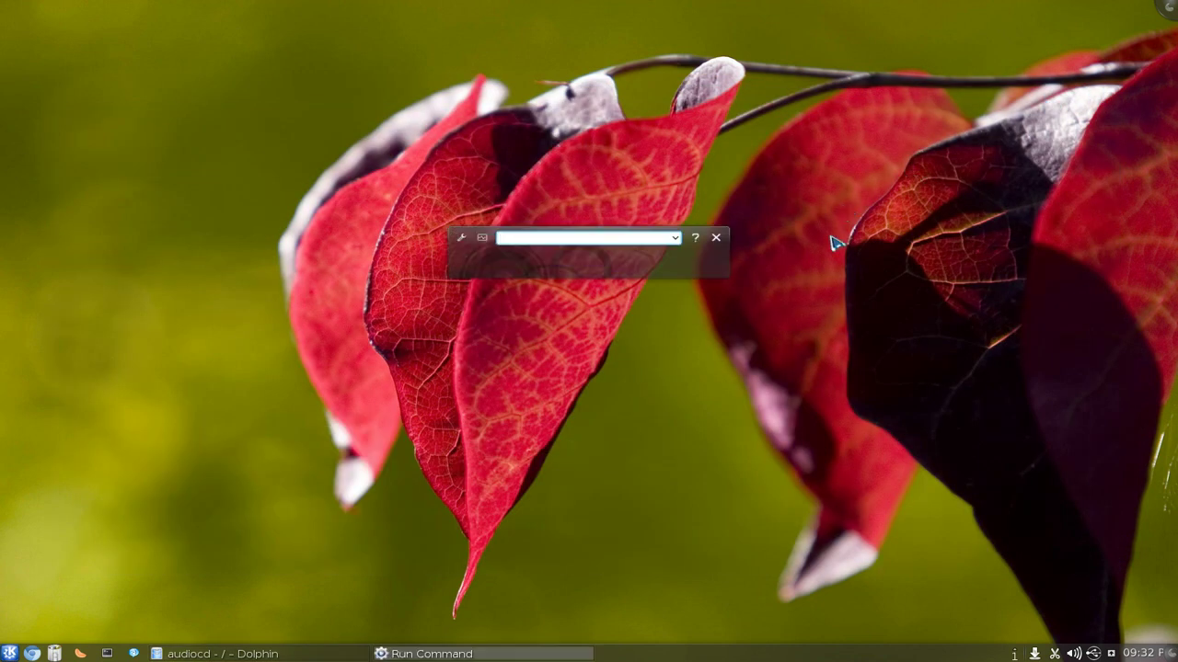
pyautogui.write('settin')
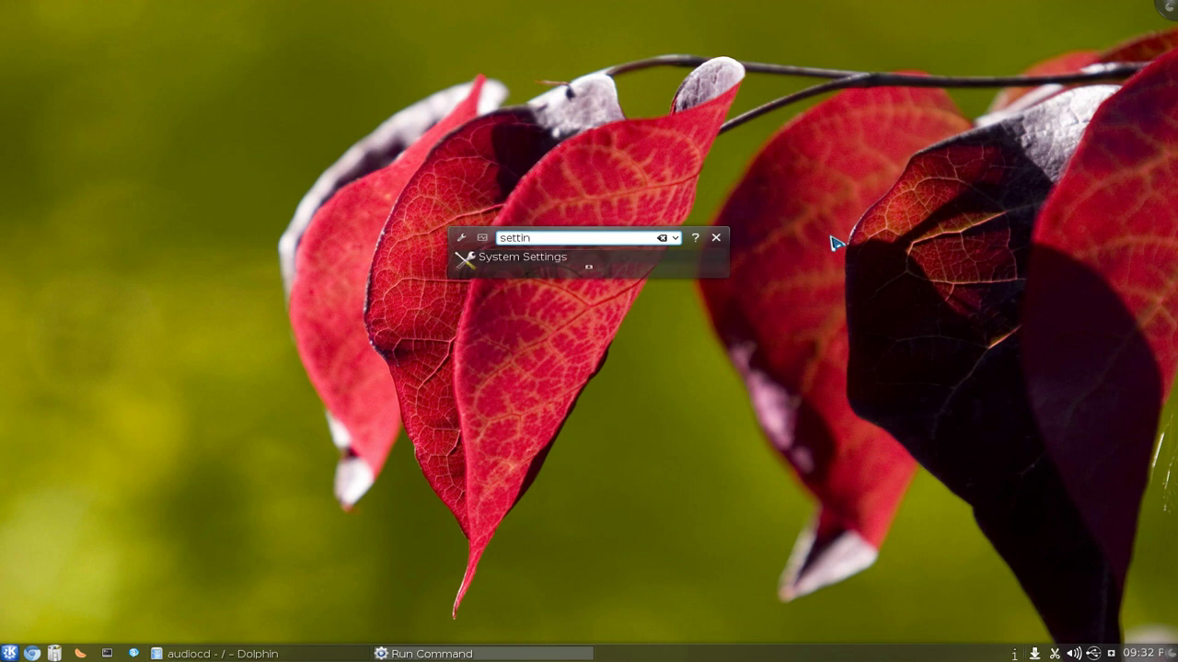
pyautogui.press('Return')
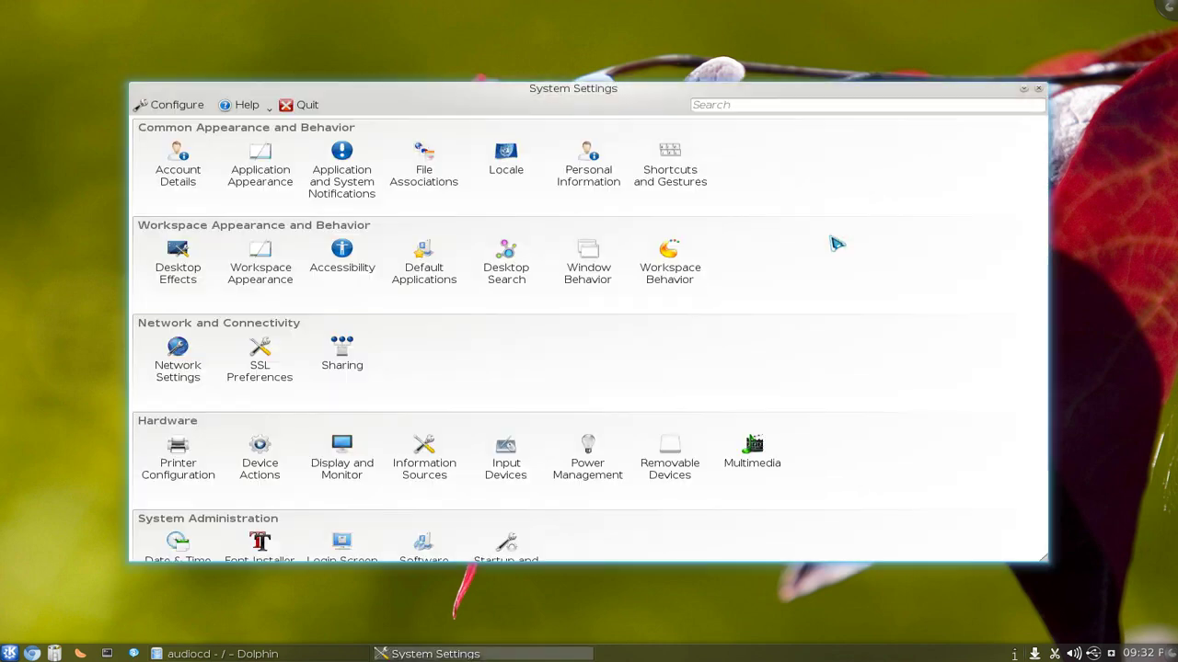
# Step: Open the Audio CDs Names settings showing the %{trackartist} - %{number} - %{title} pattern
pyautogui.click(761, 456)
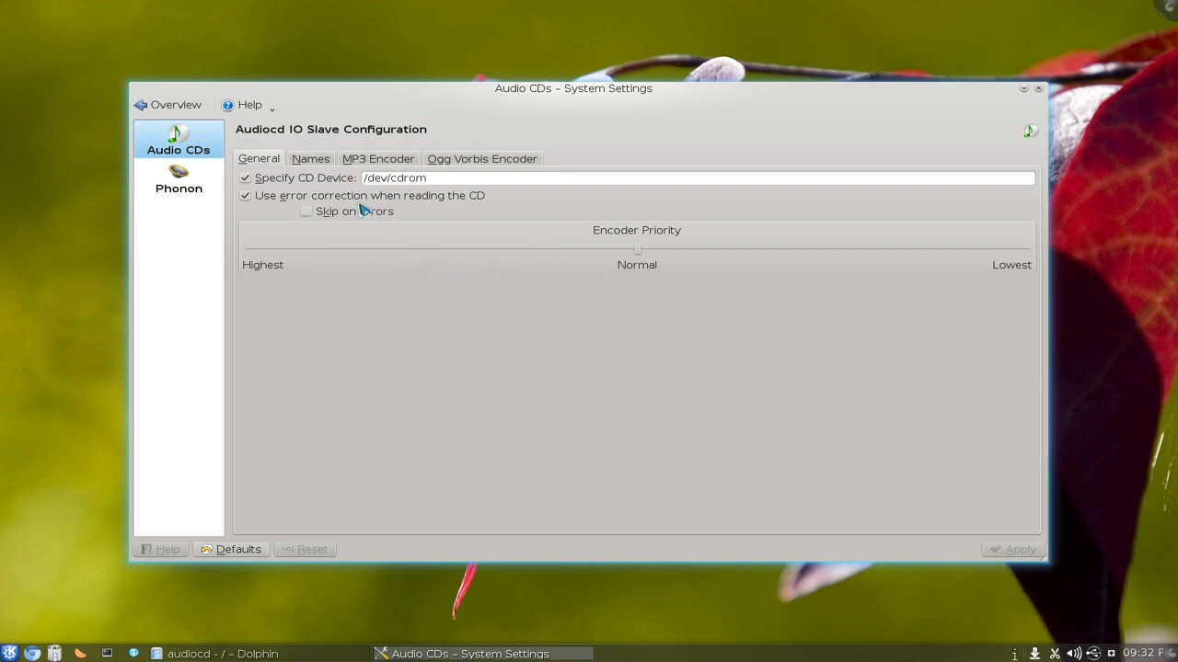
pyautogui.click(324, 161)
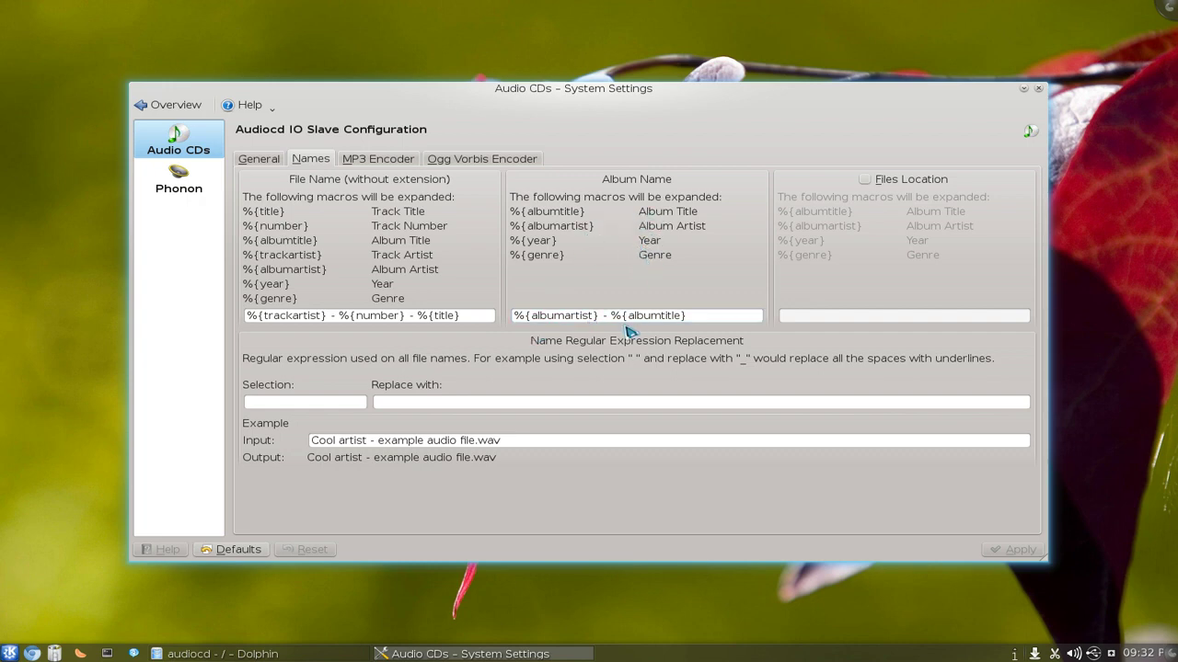
pyautogui.click(320, 443)
# Step: Show the MP3 Encoder settings and list the available Stereo modes
pyautogui.click(379, 402)
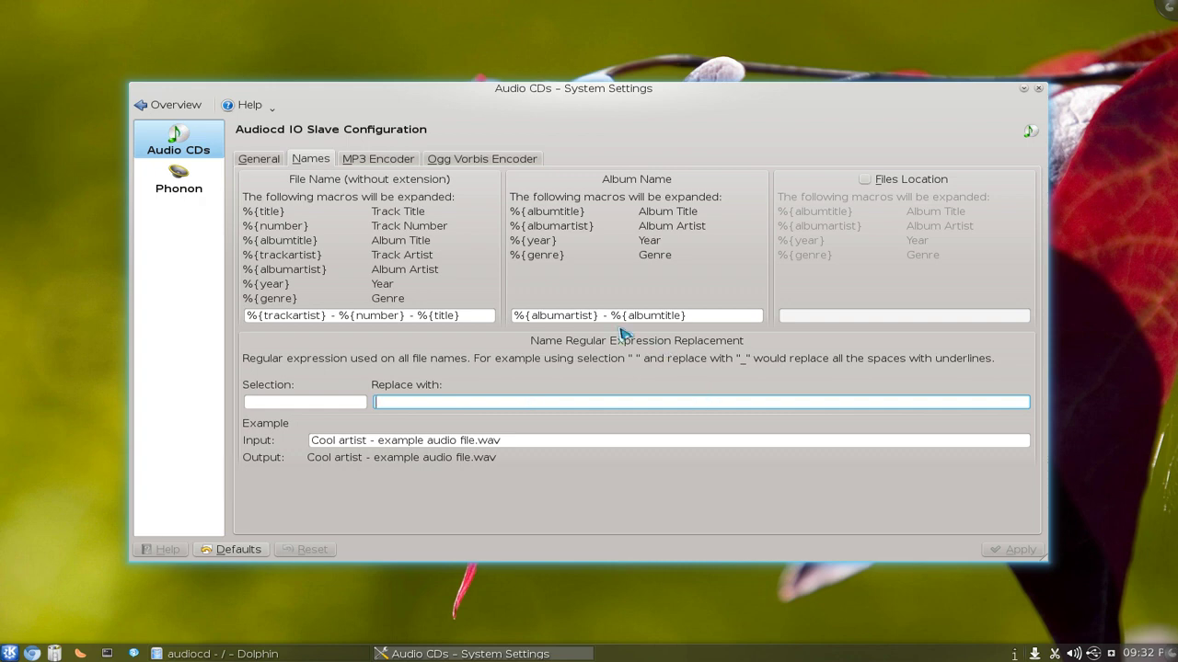
pyautogui.click(360, 161)
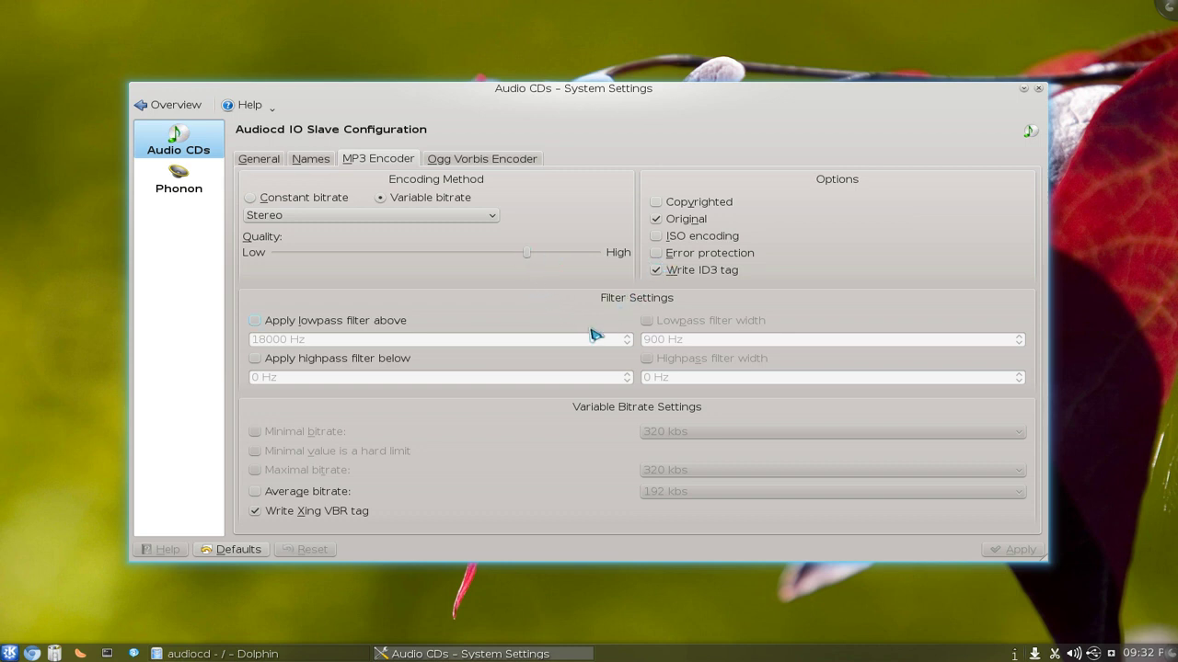
pyautogui.click(488, 217)
# Step: Keep Stereo mode, review the Ogg Vorbis quality setting of 3.0, and close System Settings
pyautogui.click(485, 218)
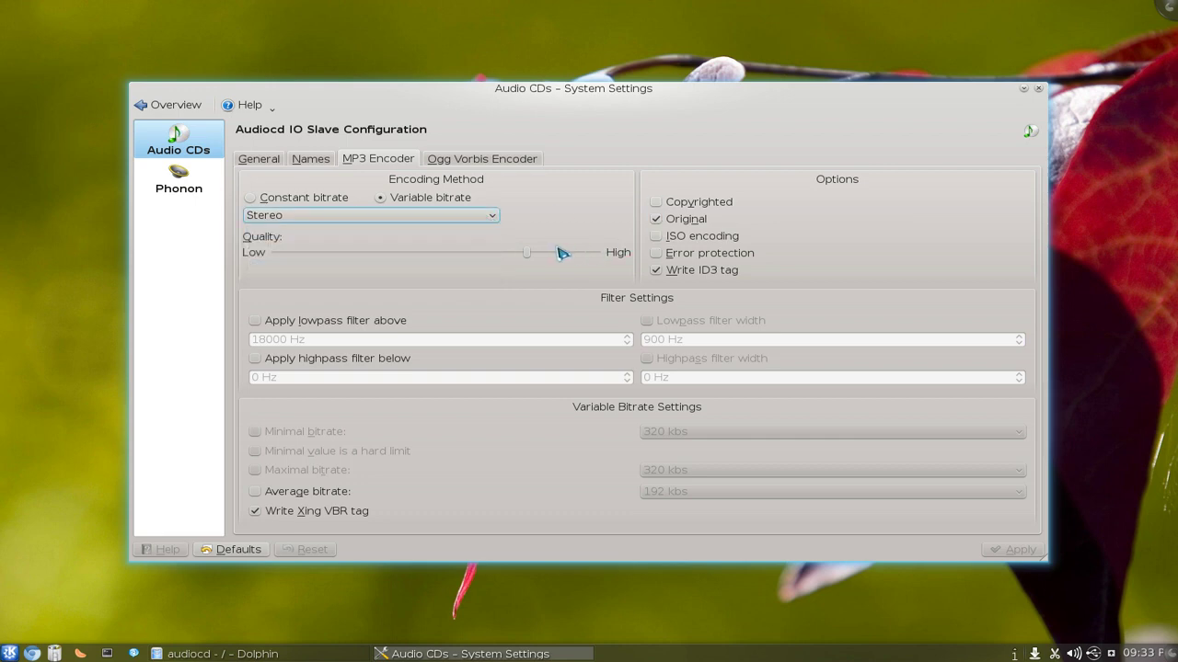
pyautogui.click(502, 163)
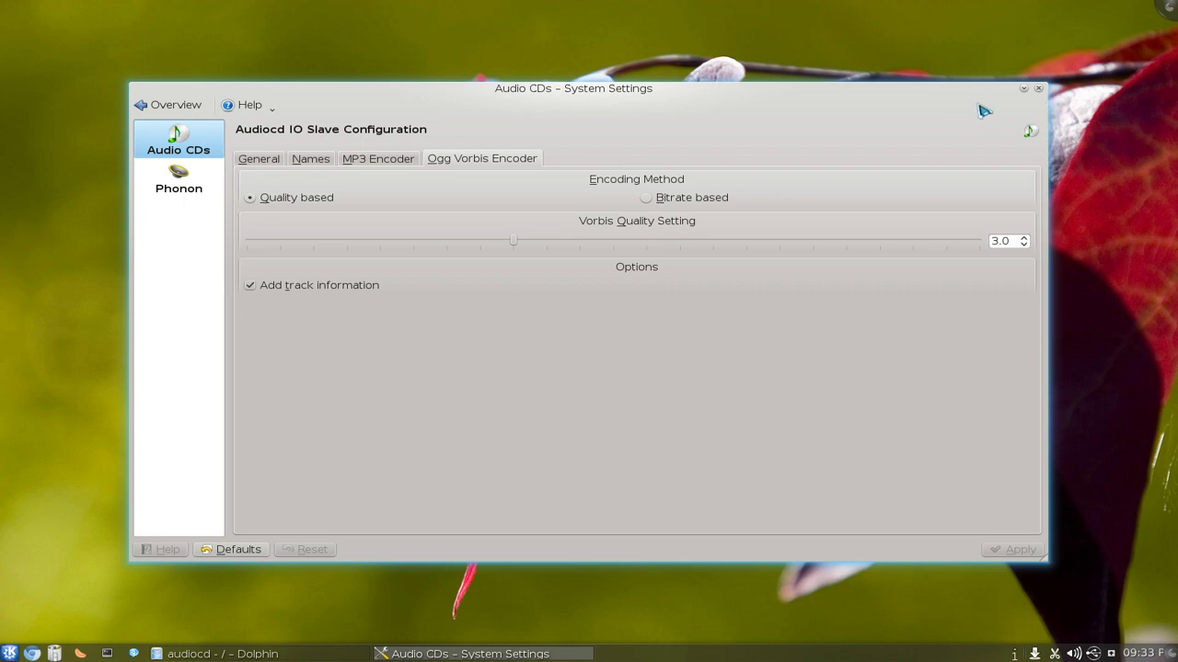
pyautogui.click(1038, 89)
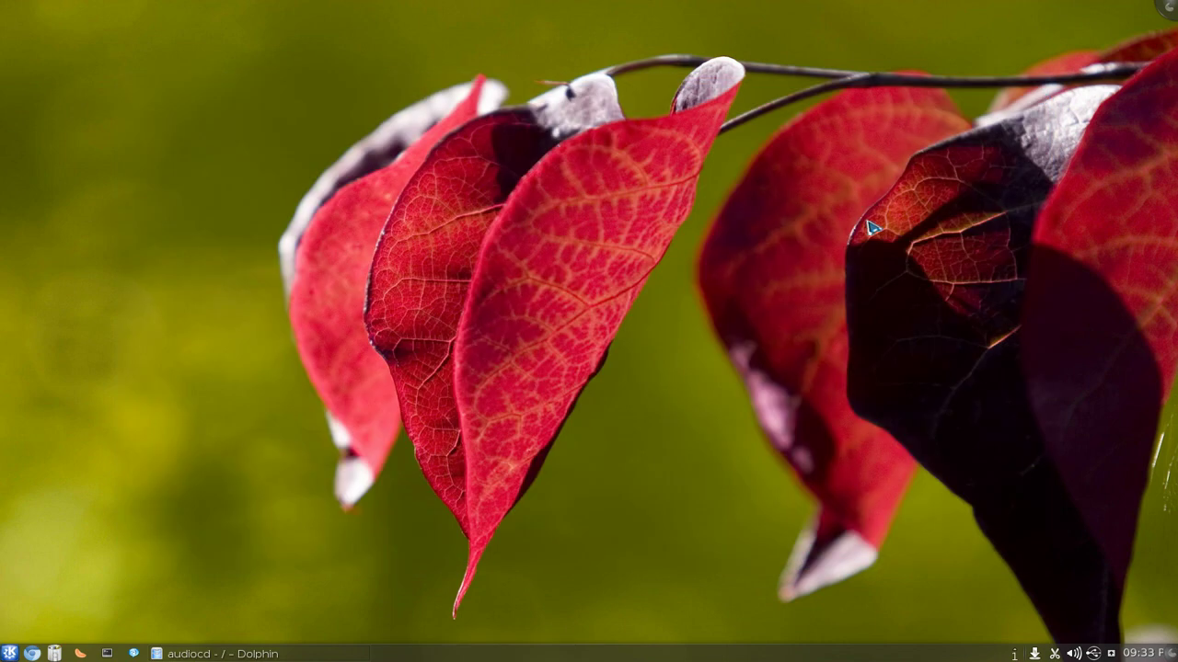